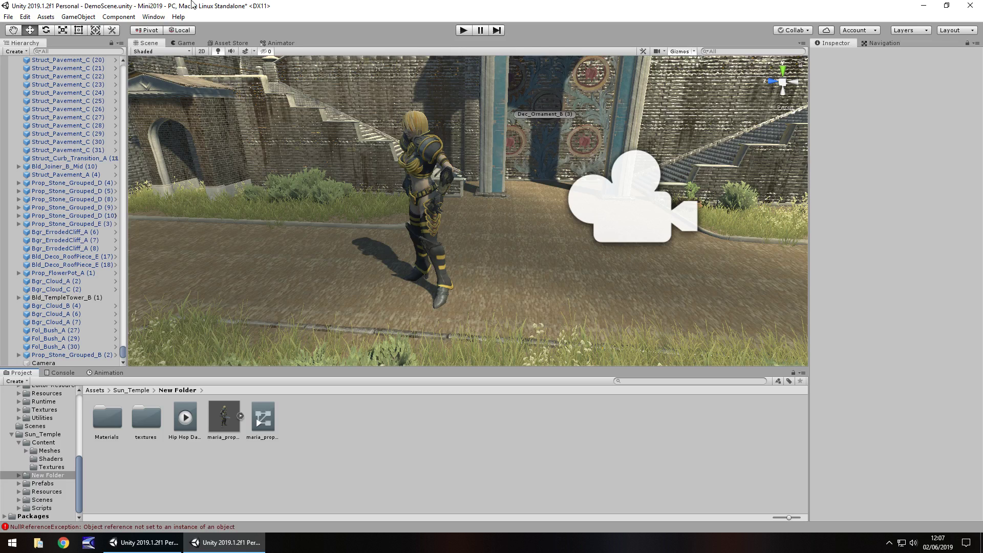
Add a new cube to the scene and drag it beside the character.
{"action": "left_click", "coordinate": [79, 17]}
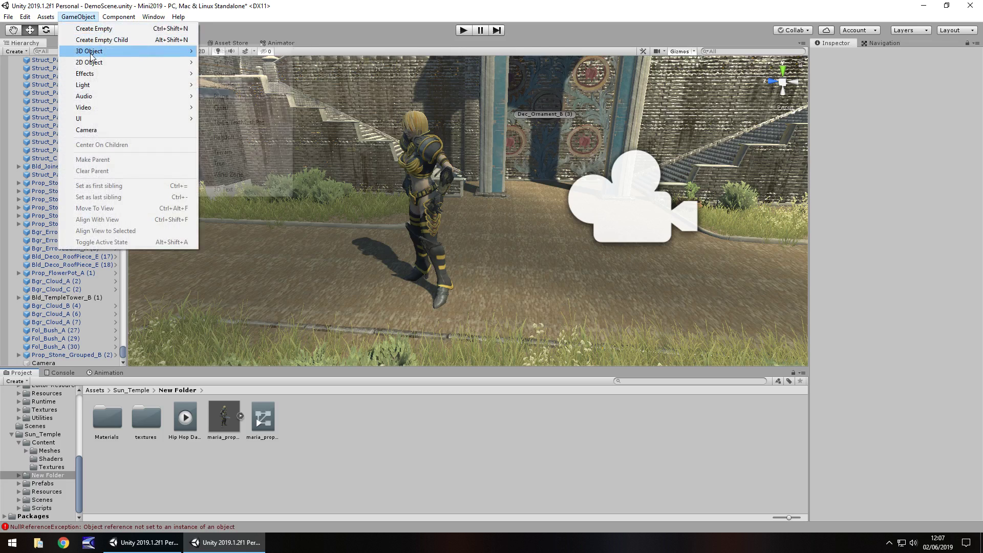
{"action": "mouse_move", "coordinate": [90, 51]}
{"action": "left_click", "coordinate": [233, 51]}
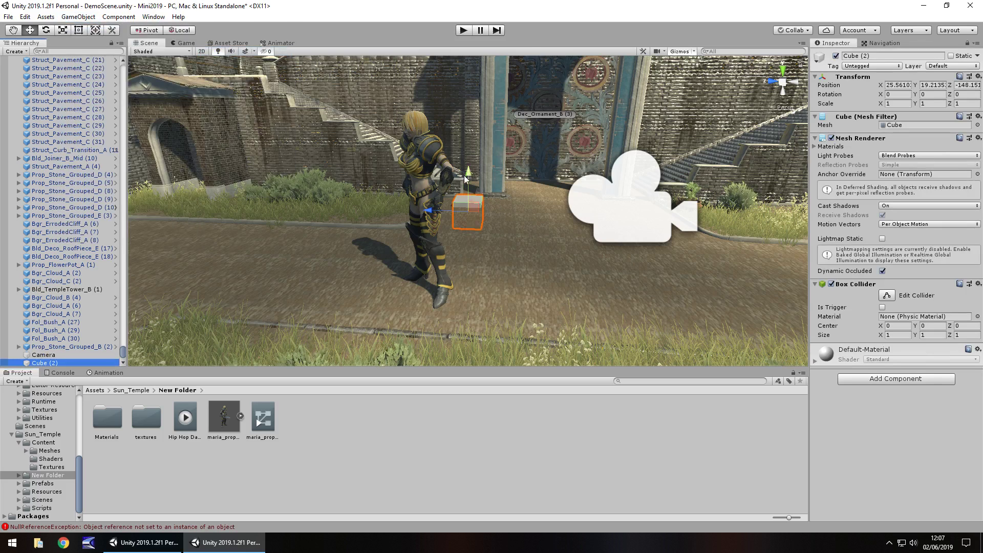
{"action": "left_click_drag", "start_coordinate": [465, 178], "coordinate": [460, 131]}
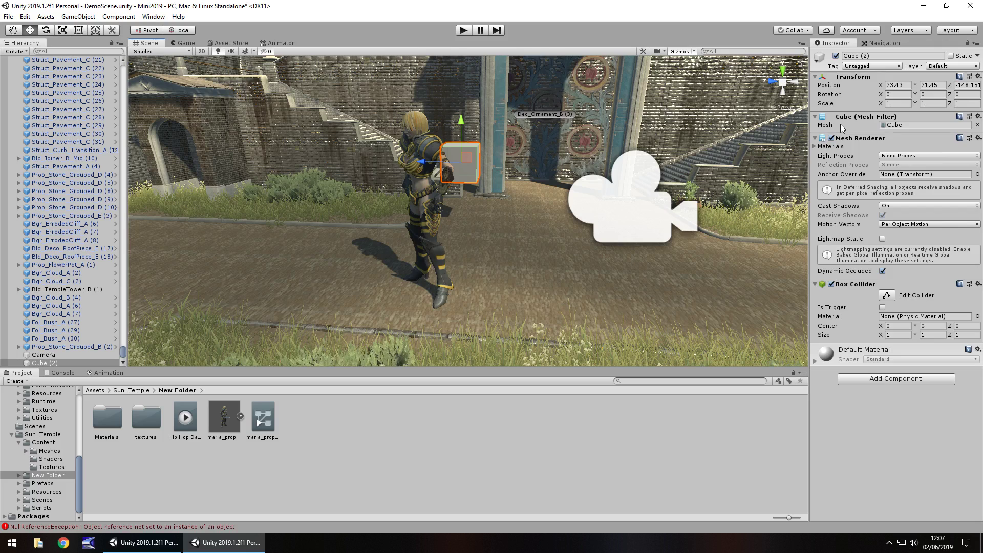
Scale the cube to Y 5 and Z 10 into a wall, then raise it slightly.
{"action": "left_click", "coordinate": [902, 104]}
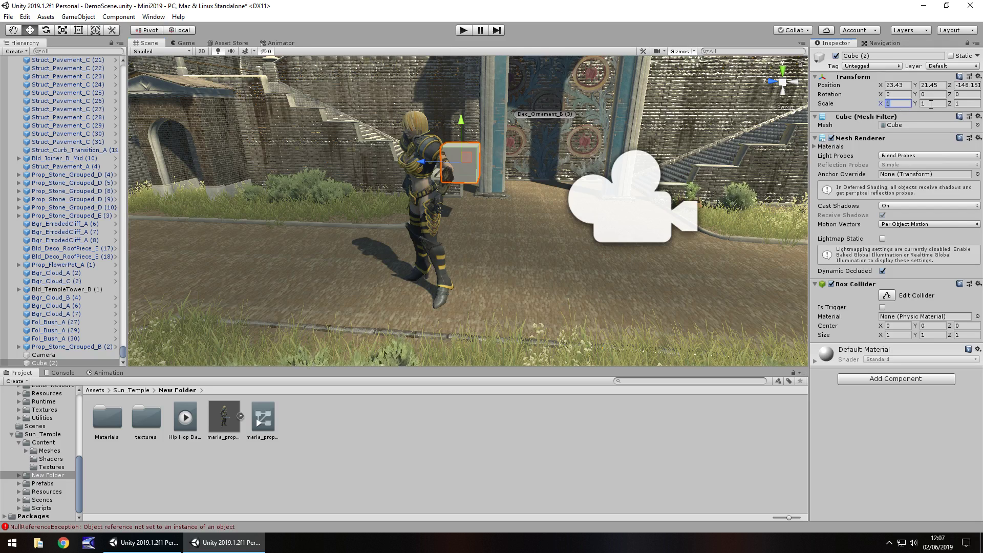
{"action": "left_click", "coordinate": [932, 104]}
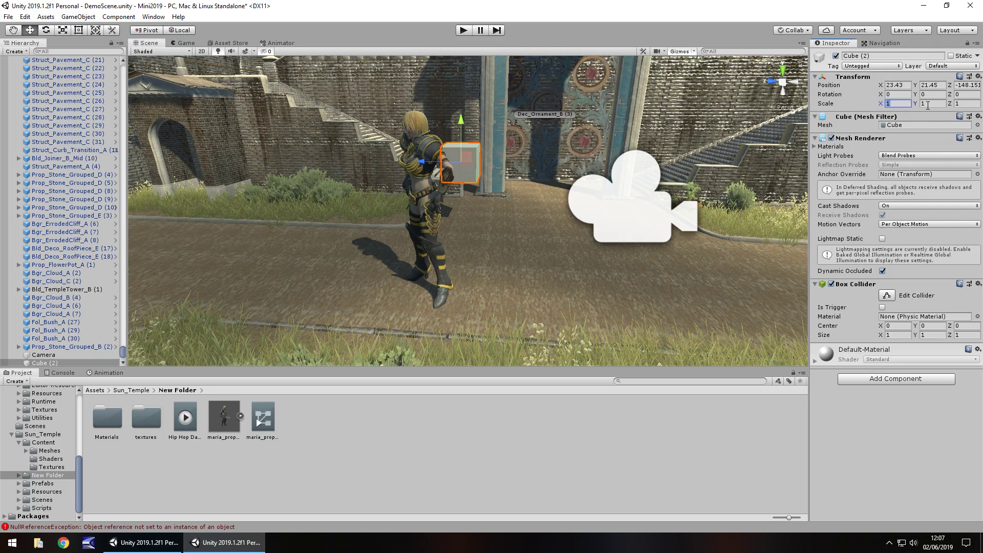
{"action": "type", "text": "5"}
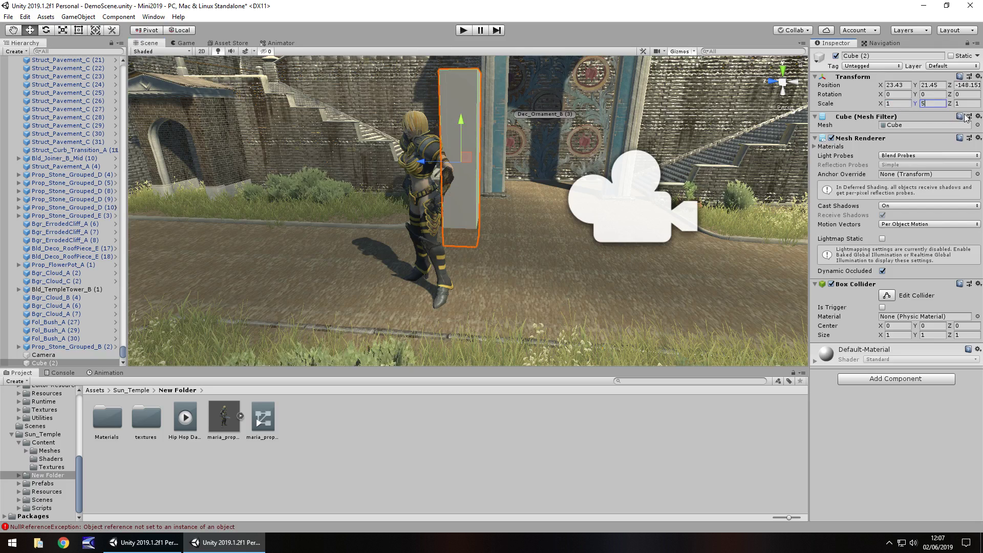
{"action": "key", "text": "Tab"}
{"action": "type", "text": "10"}
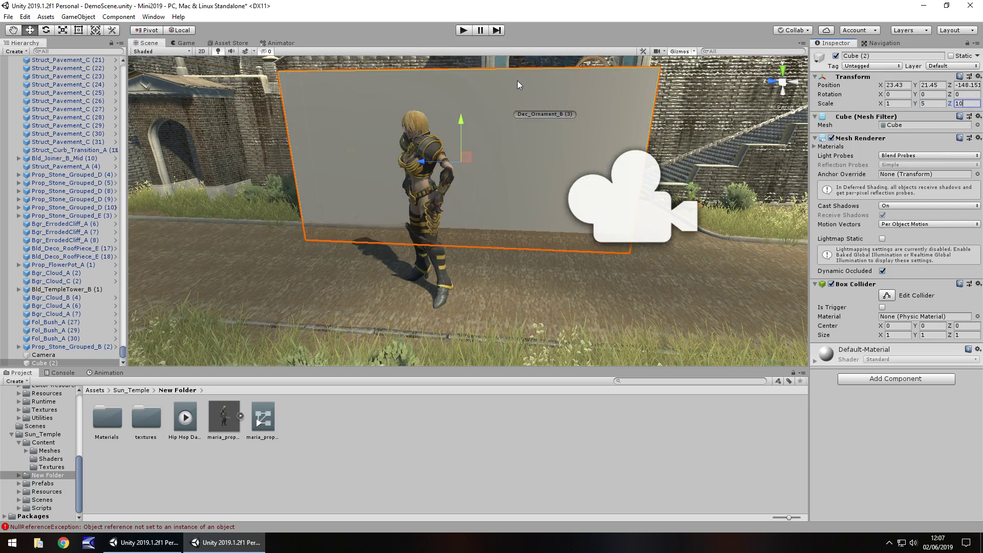
{"action": "left_click_drag", "start_coordinate": [467, 122], "coordinate": [466, 94]}
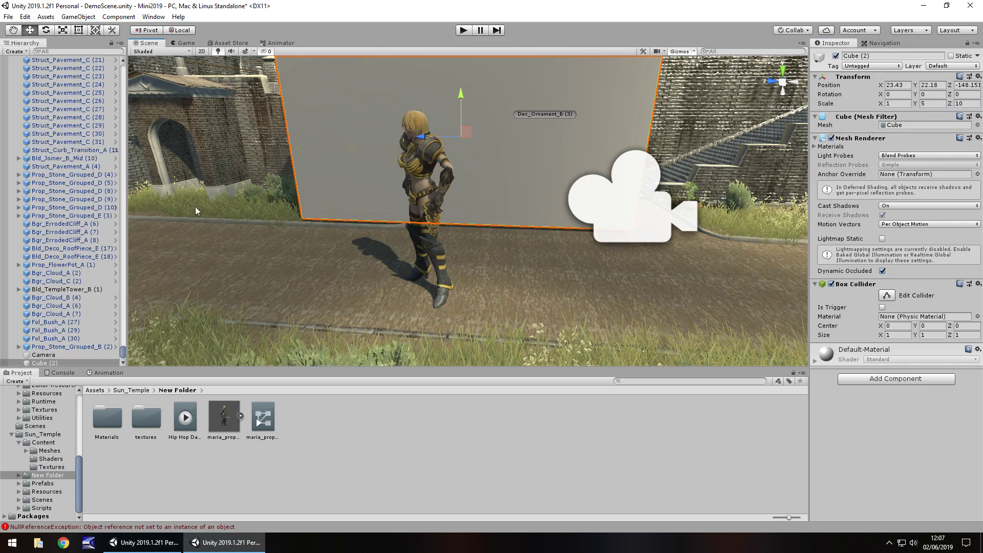
Add a child camera under Cube (2) with Y rotation -90, then orbit to check it.
{"action": "right_click", "coordinate": [49, 365]}
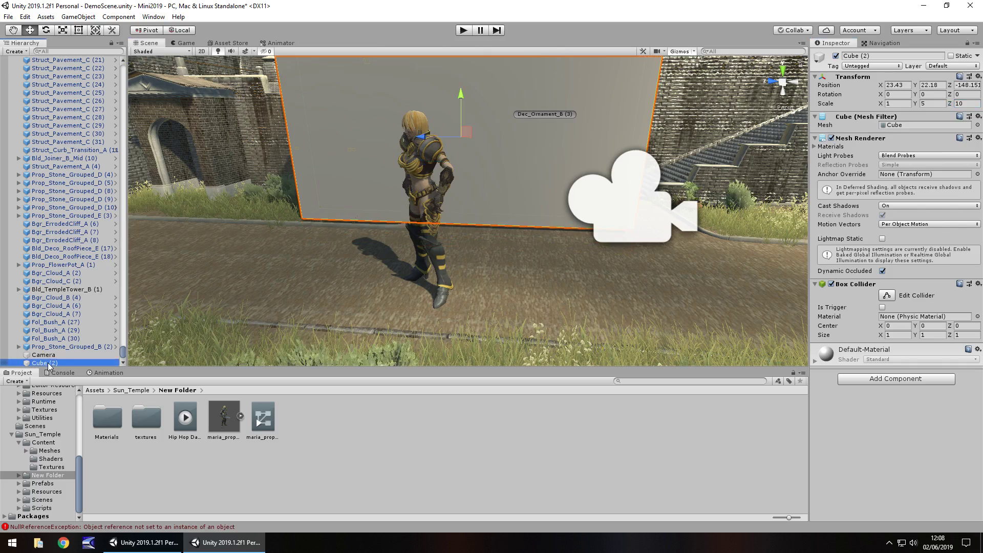
{"action": "mouse_move", "coordinate": [99, 282]}
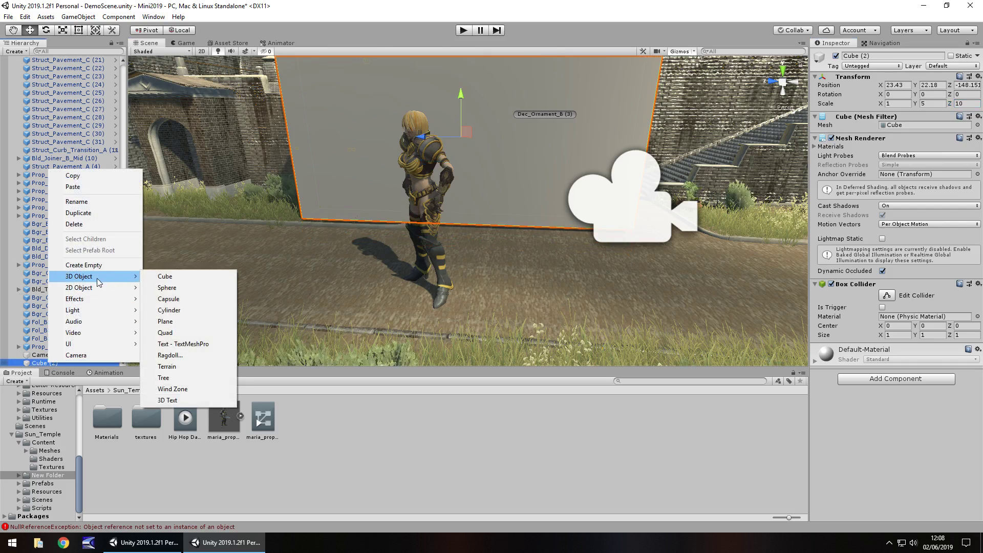
{"action": "left_click", "coordinate": [75, 354]}
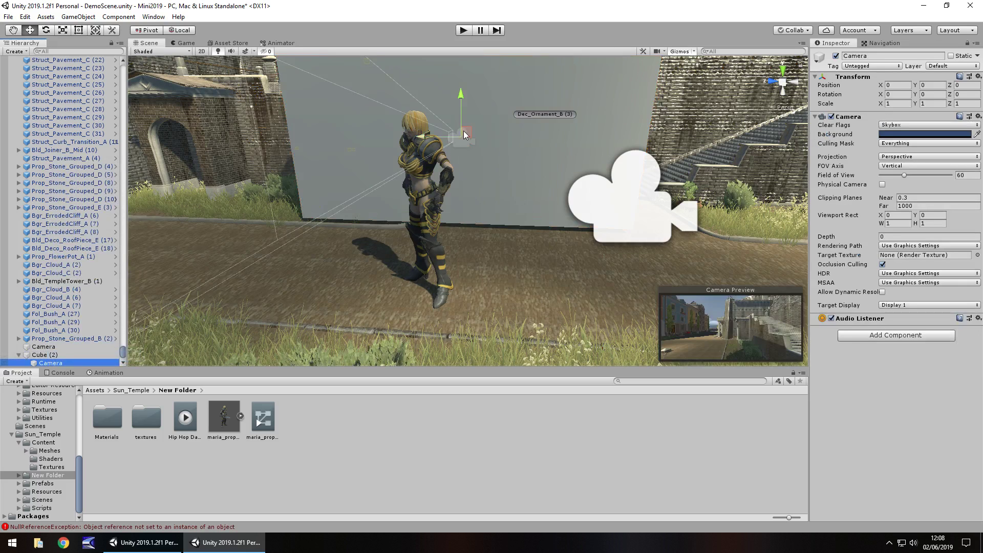
{"action": "left_click", "coordinate": [930, 94]}
{"action": "type", "text": "-90"}
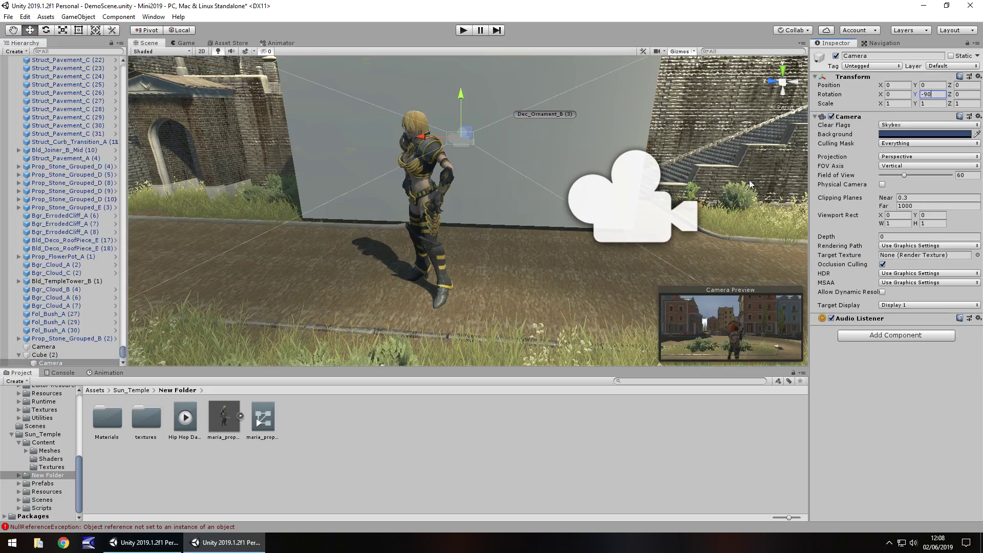
{"action": "right_click_drag", "start_coordinate": [352, 193], "coordinate": [416, 169]}
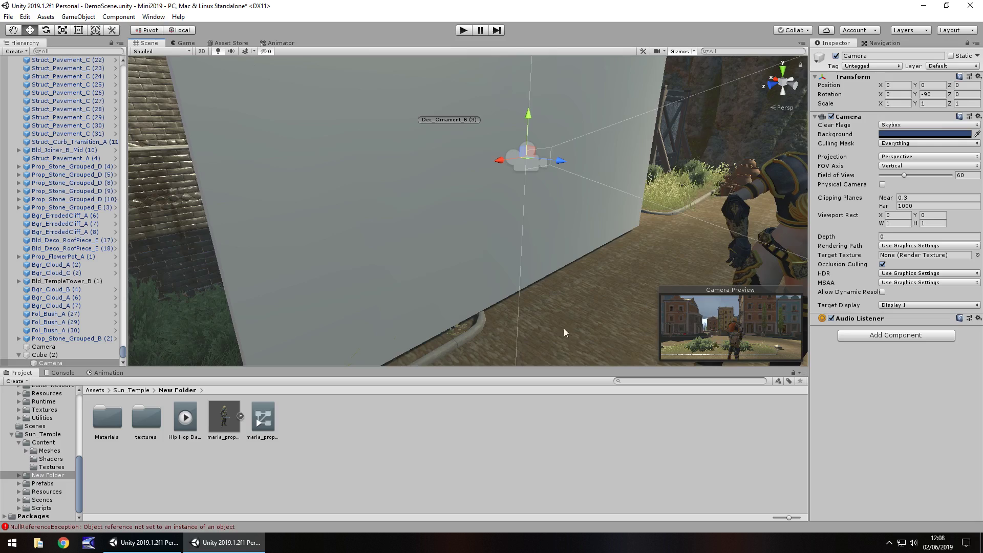
Create a render texture in New Folder named MirTex.
{"action": "right_click", "coordinate": [314, 426]}
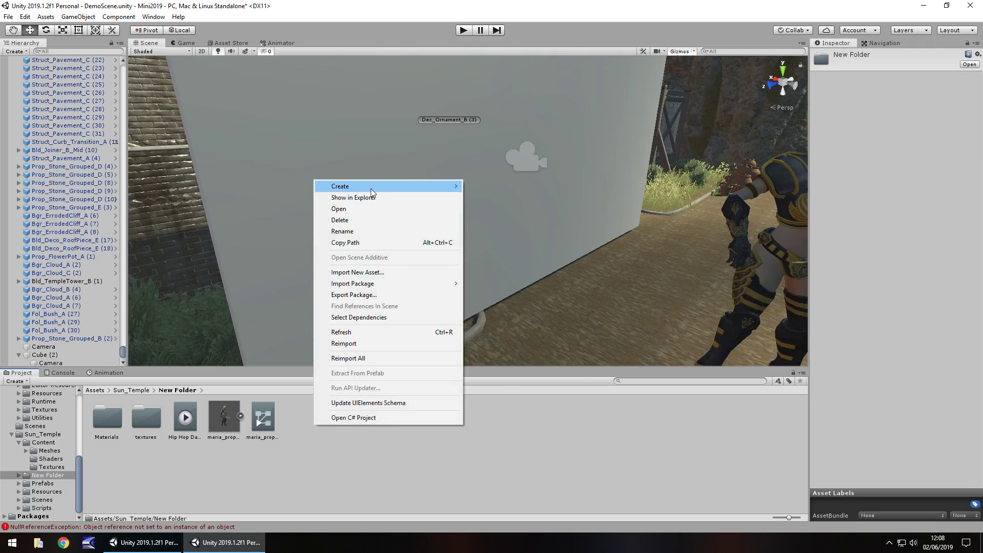
{"action": "mouse_move", "coordinate": [413, 187]}
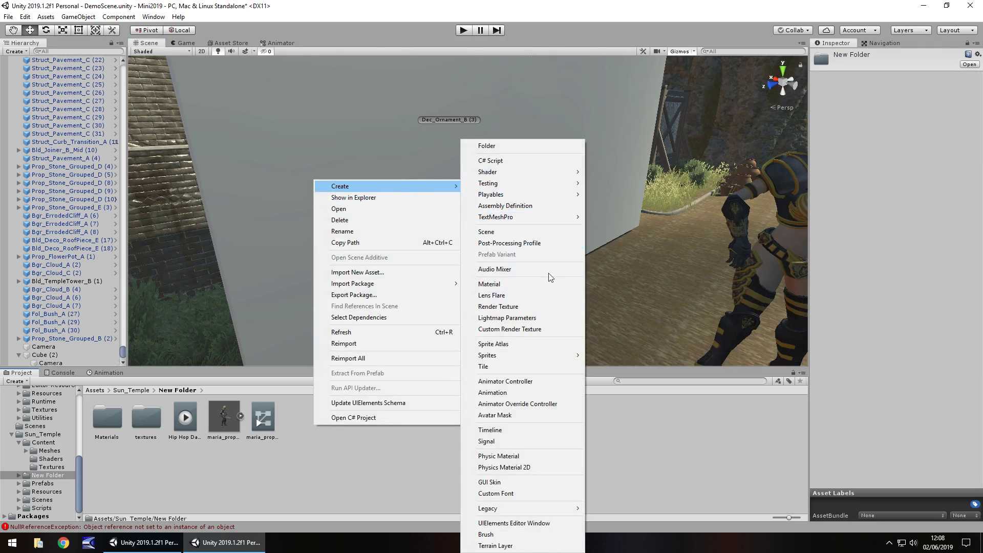
{"action": "left_click", "coordinate": [515, 308]}
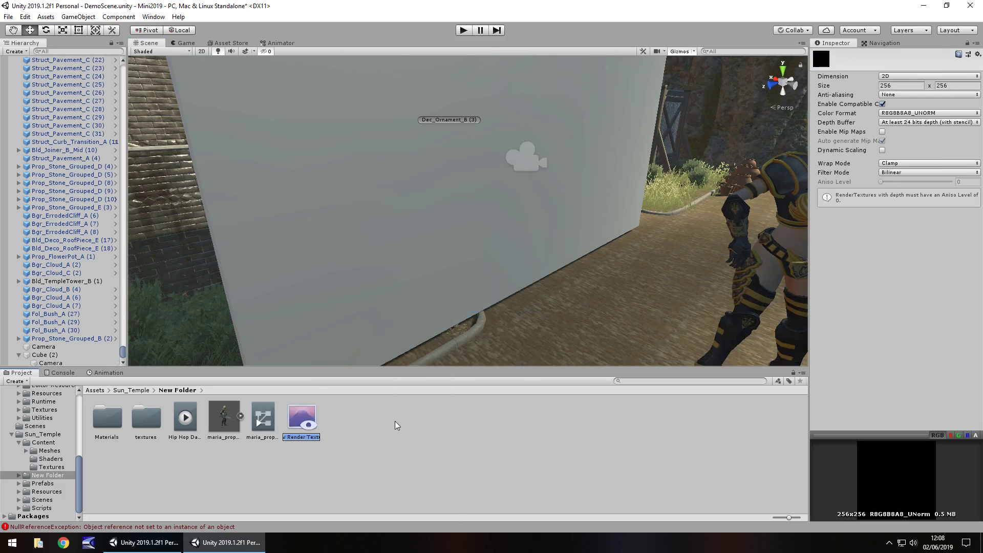
{"action": "type", "text": "MirTex"}
{"action": "key", "text": "Return"}
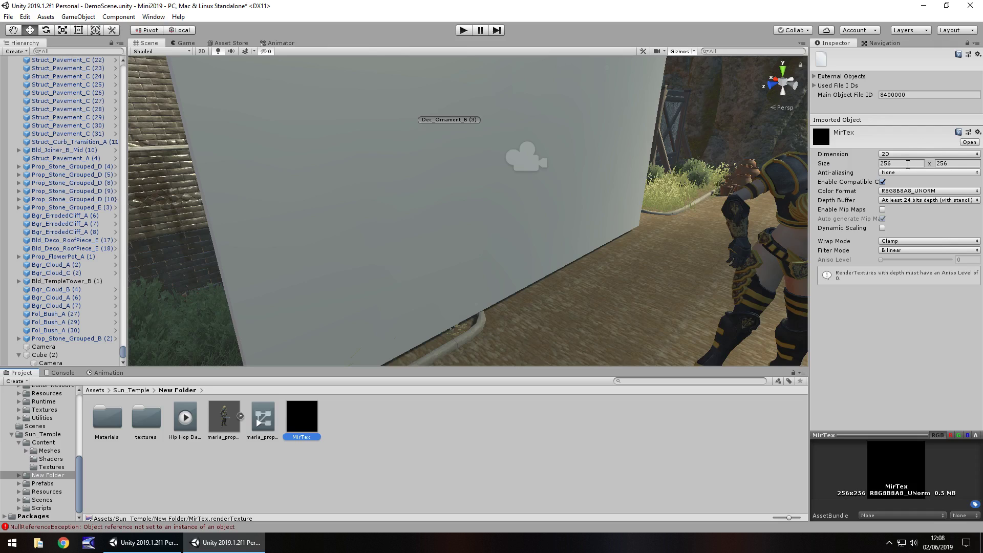
Set MirTex's size to 1024 width and 1024 height.
{"action": "left_click", "coordinate": [908, 164]}
{"action": "type", "text": "1024"}
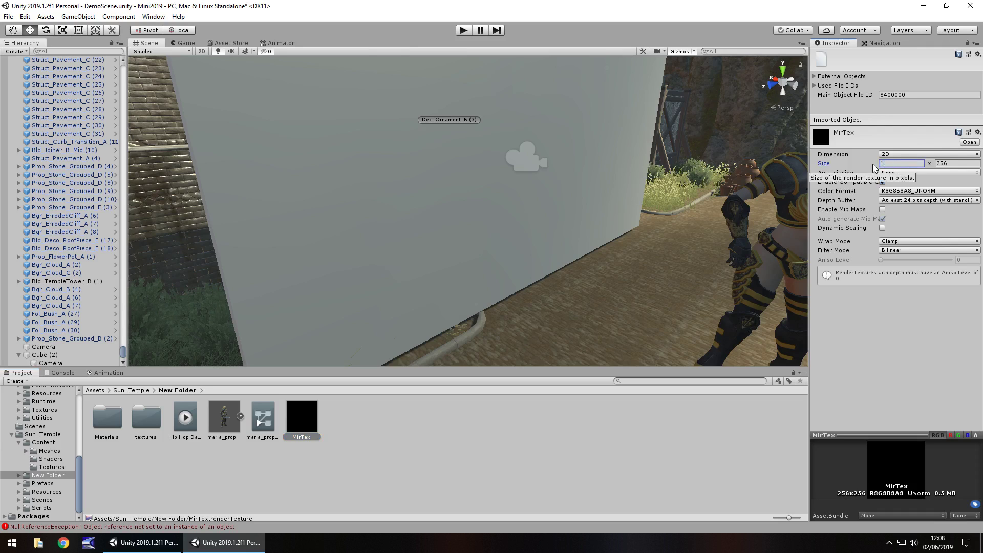
{"action": "left_click", "coordinate": [952, 163]}
{"action": "type", "text": "10"}
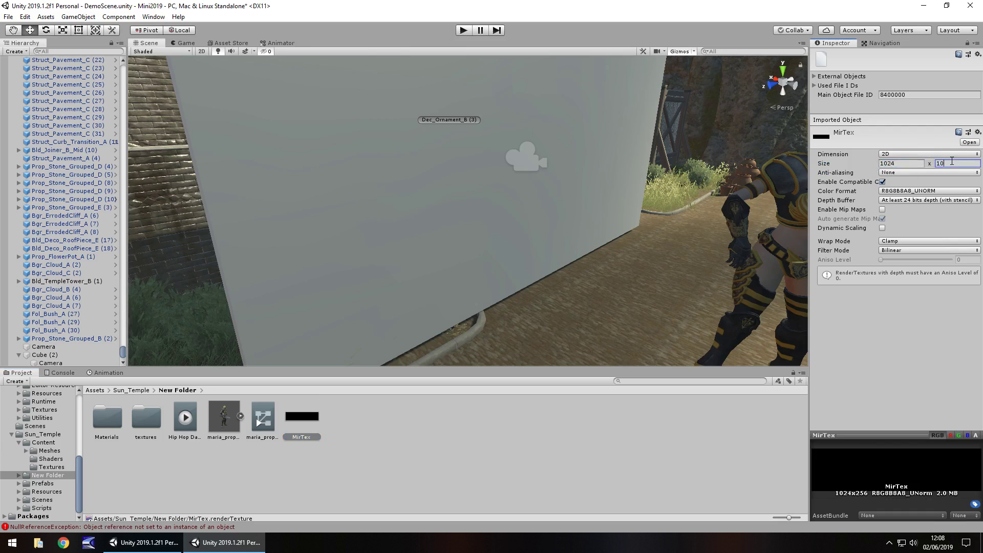
{"action": "type", "text": "24"}
{"action": "left_click", "coordinate": [416, 451]}
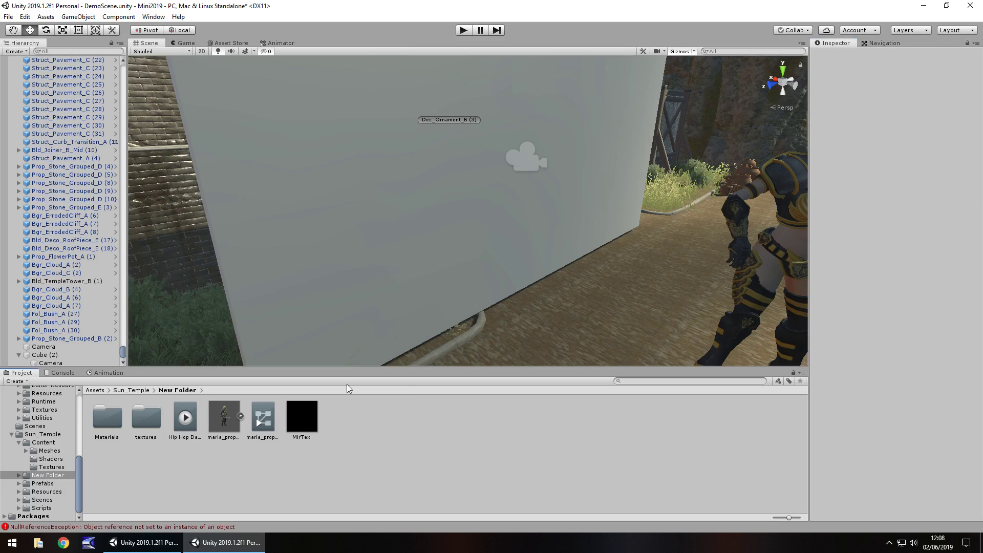
Set MirTex as the camera's Target Texture, apply it to the cube, and play the Game view.
{"action": "left_click", "coordinate": [54, 364]}
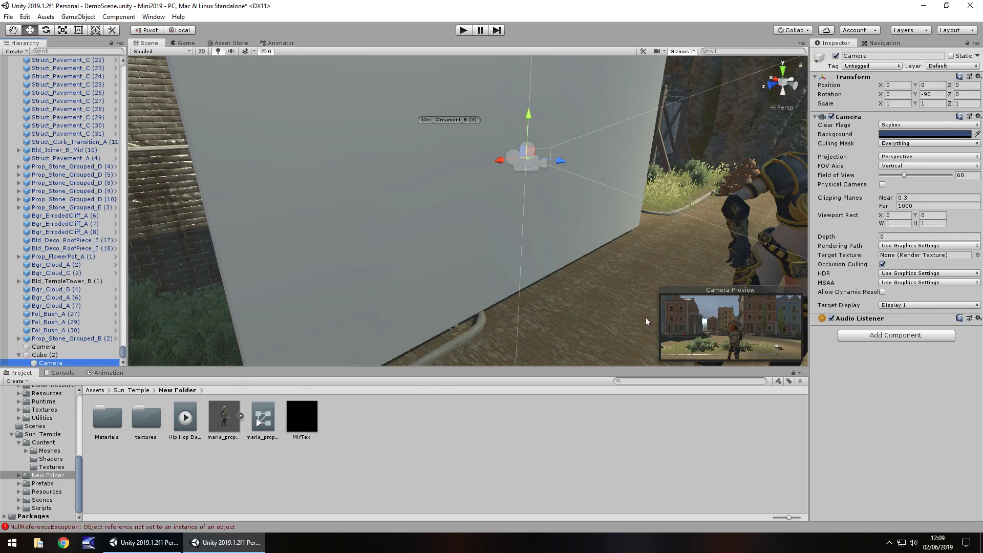
{"action": "left_click_drag", "start_coordinate": [307, 418], "coordinate": [905, 259]}
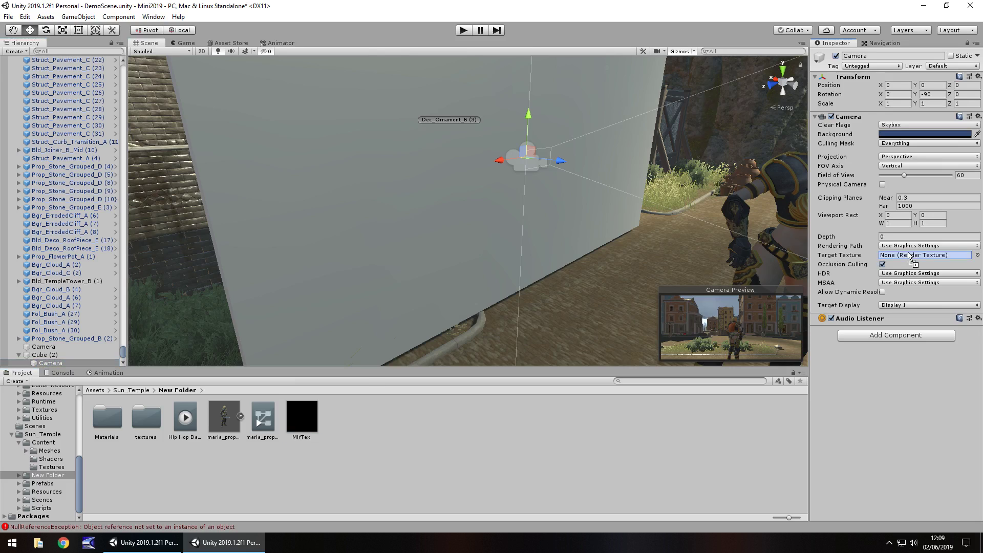
{"action": "left_click_drag", "start_coordinate": [300, 364], "coordinate": [267, 180]}
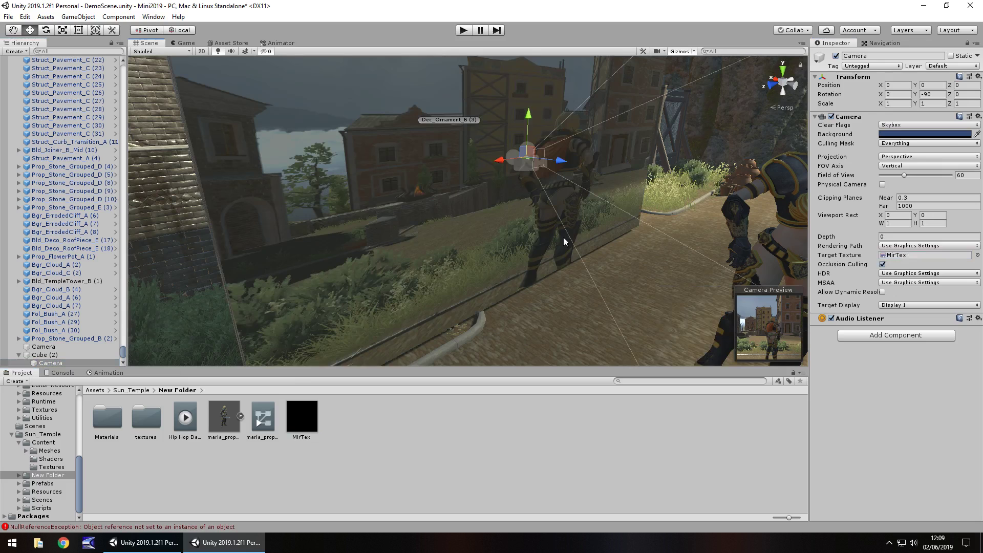
{"action": "left_click", "coordinate": [186, 43]}
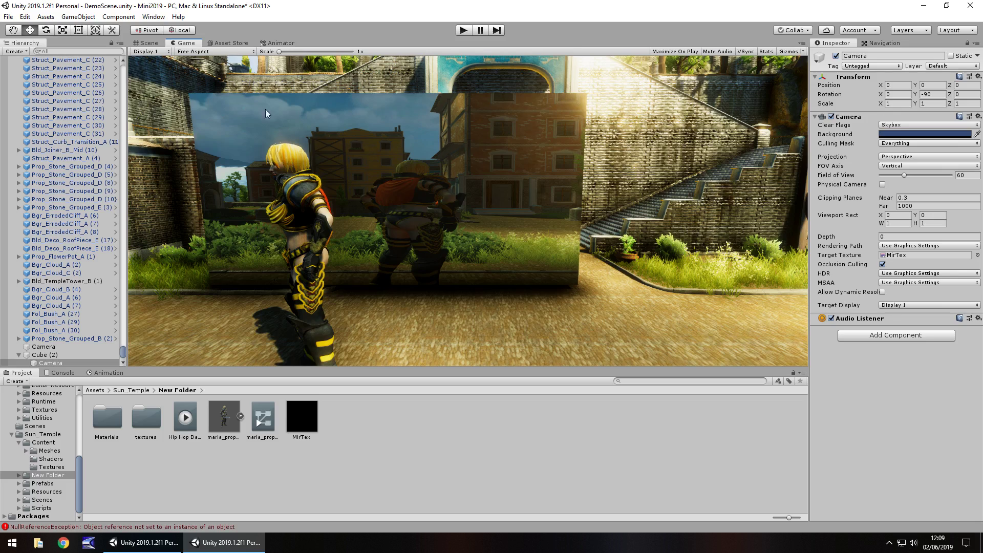
{"action": "left_click", "coordinate": [463, 29]}
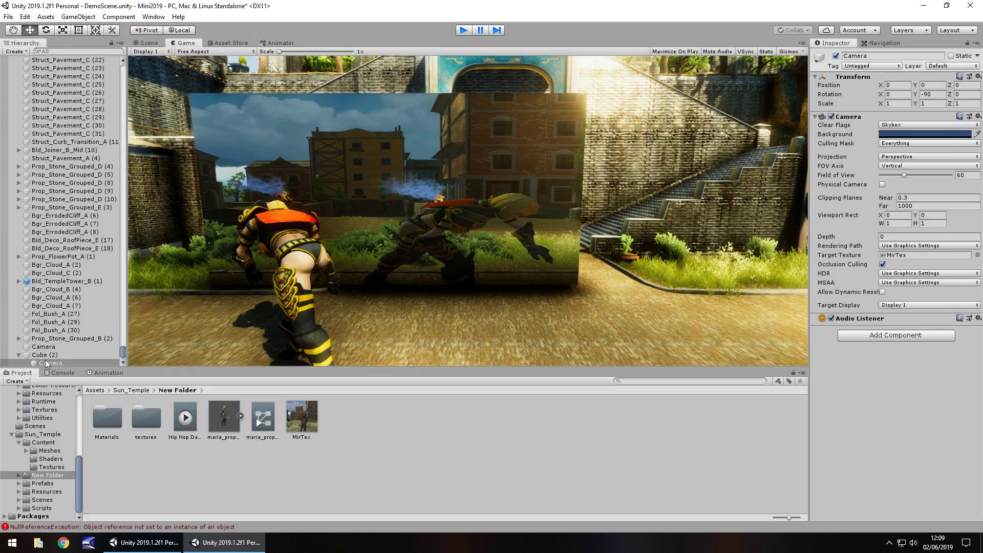
Stop play mode and move the camera out of Cube (2) to the Hierarchy root.
{"action": "key", "text": "ctrl+p"}
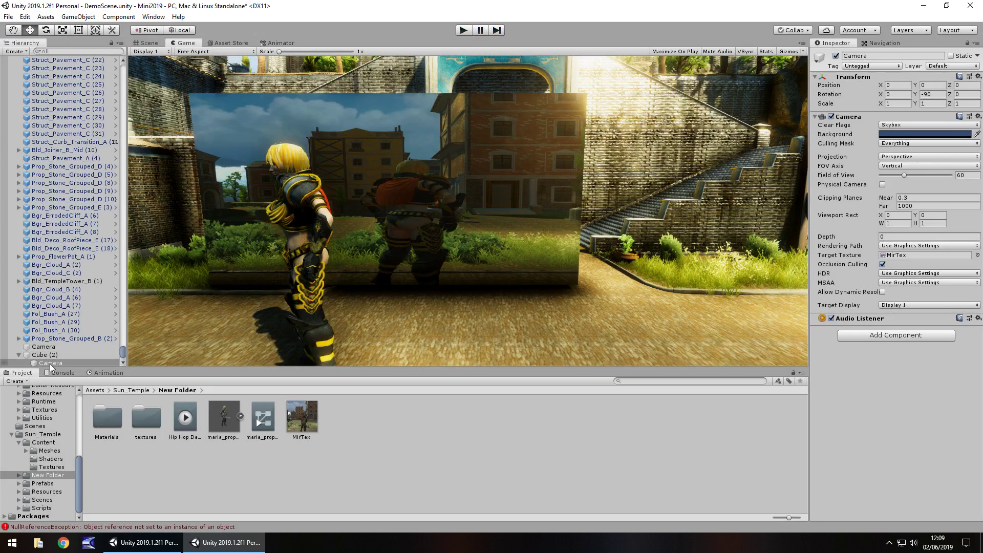
{"action": "left_click_drag", "start_coordinate": [50, 365], "coordinate": [52, 351]}
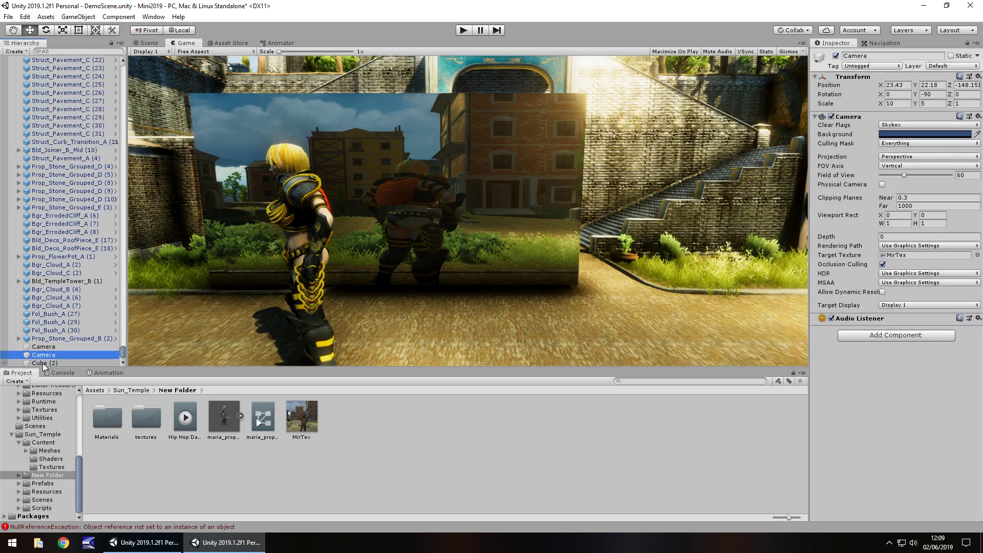
{"action": "left_click", "coordinate": [44, 363]}
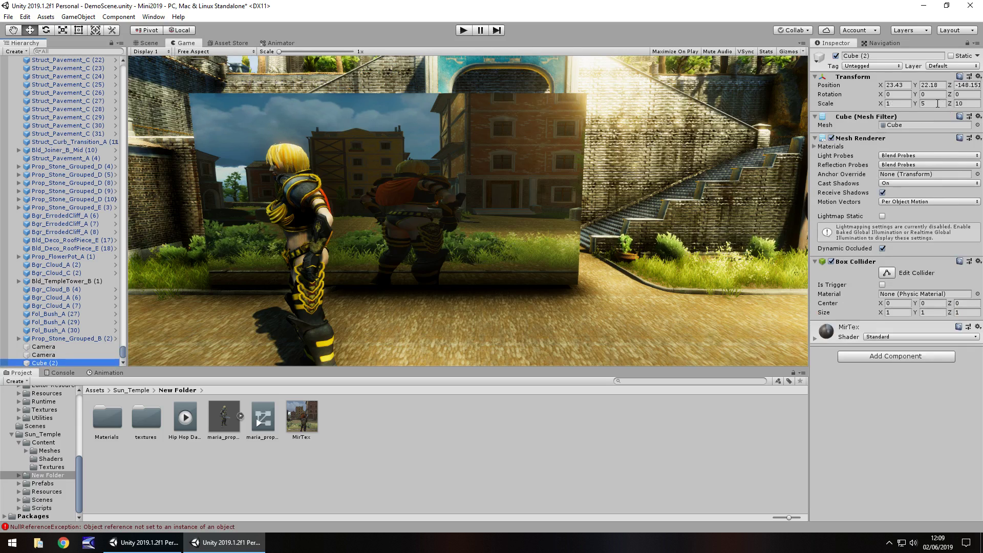
Set Cube (2)'s scale to Z -10 and Y 6 in the Scene view.
{"action": "left_click", "coordinate": [971, 104]}
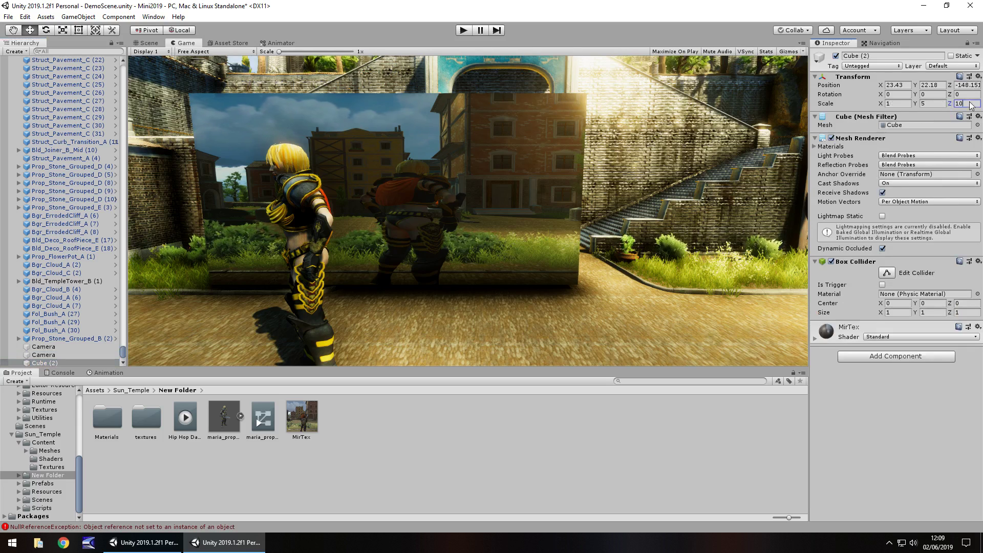
{"action": "left_click", "coordinate": [157, 43]}
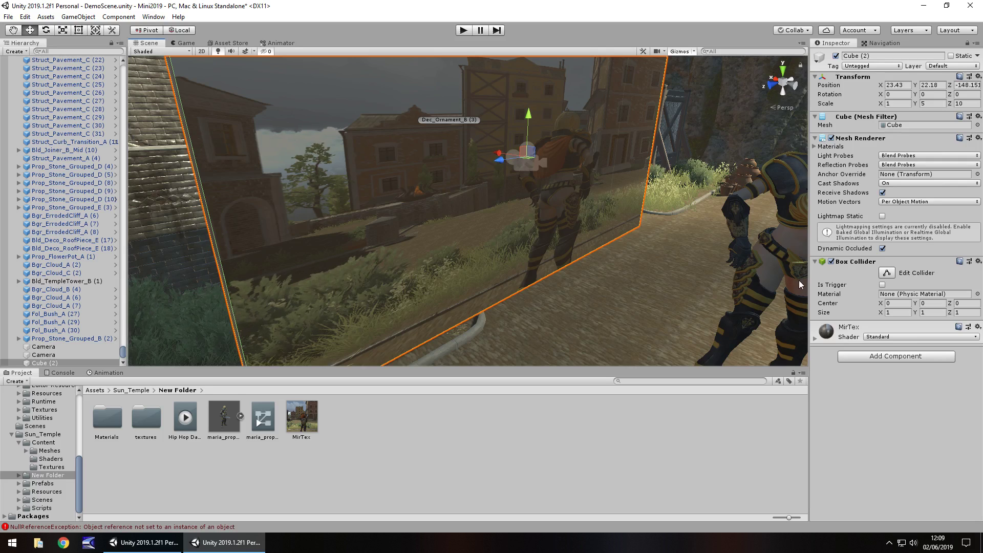
{"action": "left_click", "coordinate": [972, 103]}
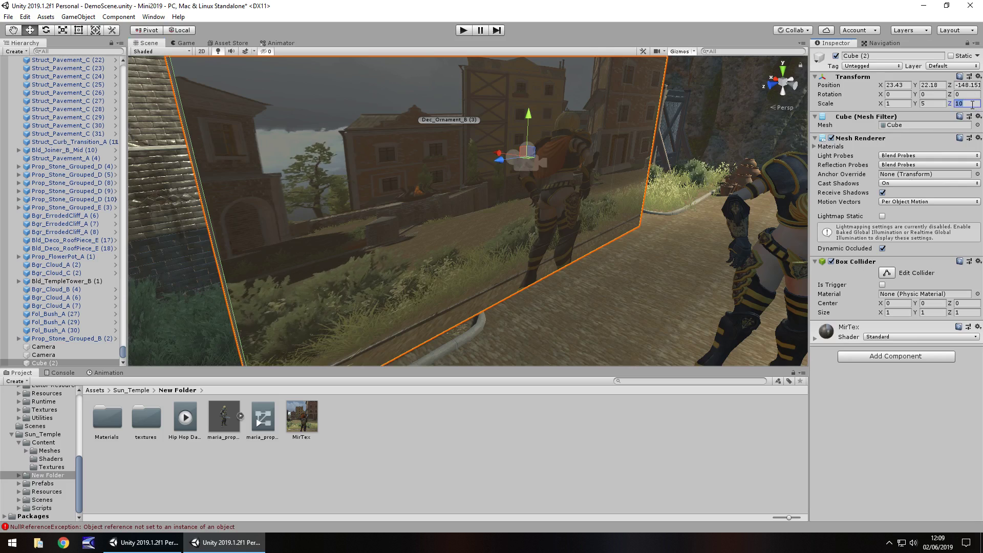
{"action": "type", "text": "-10"}
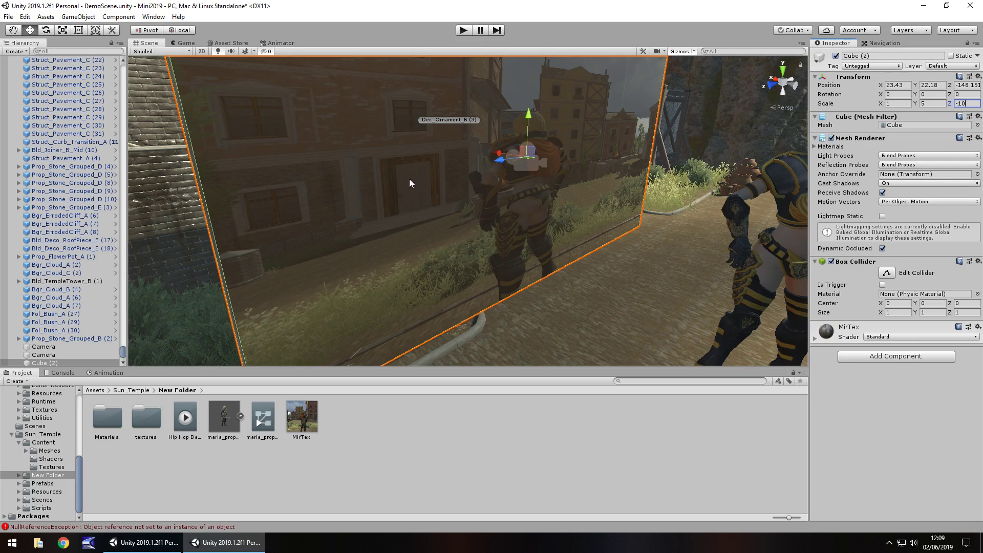
{"action": "left_click", "coordinate": [933, 102]}
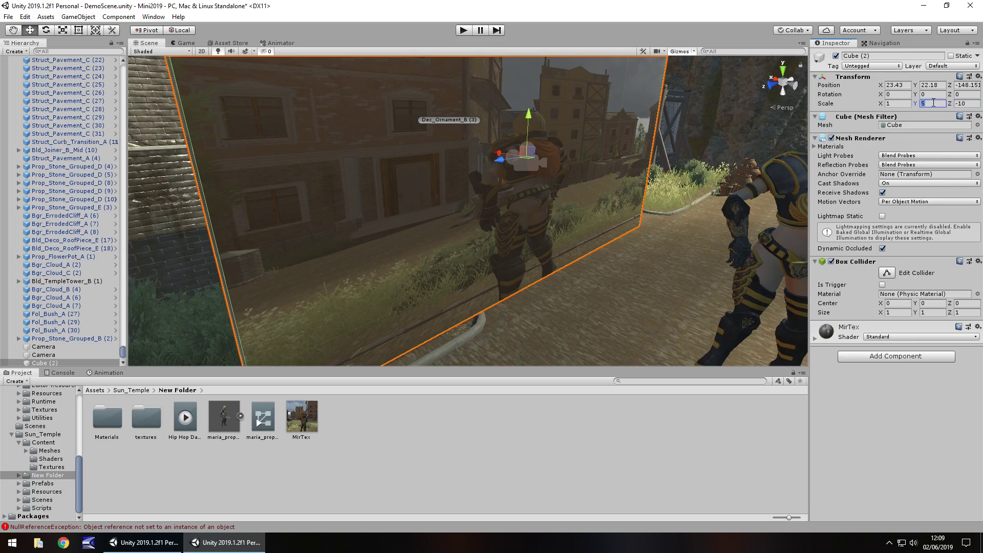
{"action": "type", "text": "6"}
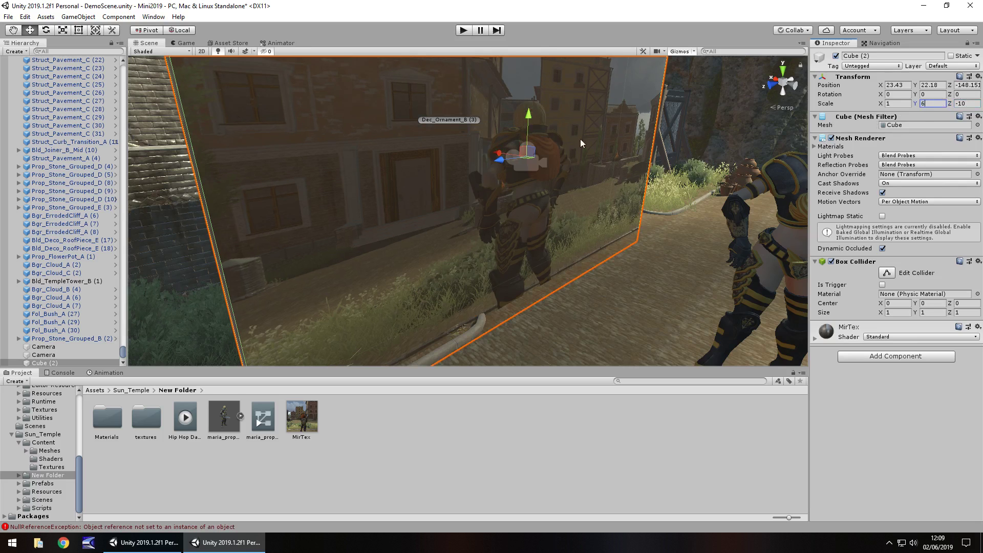
Raise the cube slightly and try moving cube and camera together along Z, undoing it.
{"action": "left_click_drag", "start_coordinate": [524, 115], "coordinate": [525, 97]}
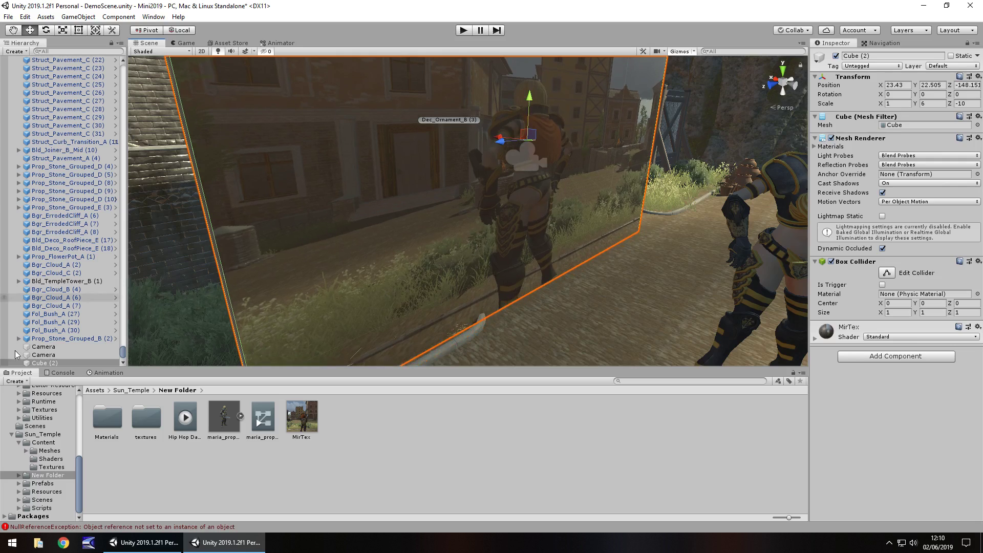
{"action": "left_click", "coordinate": [55, 356], "text": "ctrl"}
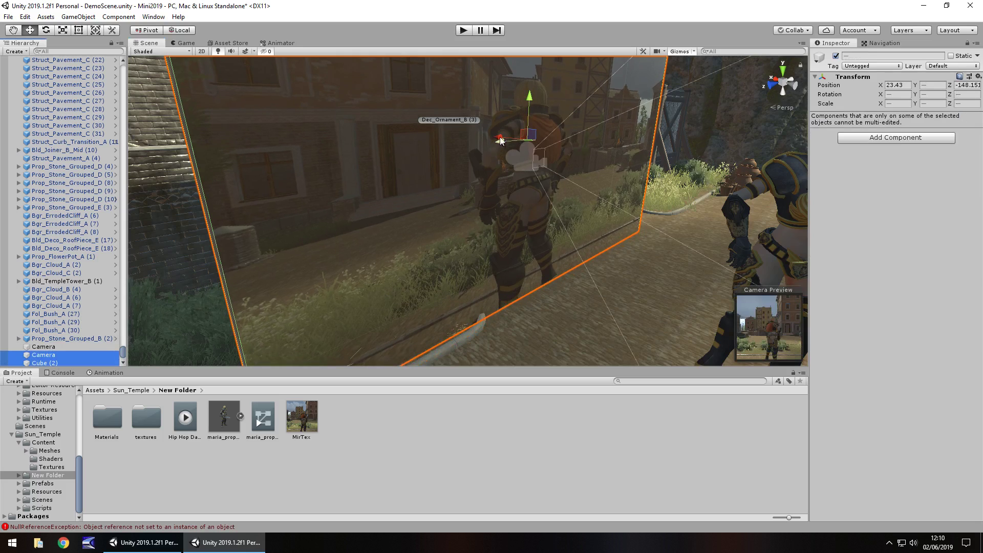
{"action": "left_click_drag", "start_coordinate": [473, 131], "coordinate": [447, 130]}
{"action": "key", "text": "ctrl+z"}
{"action": "scroll", "coordinate": [110, 162], "scroll_direction": "up", "scroll_amount": 10}
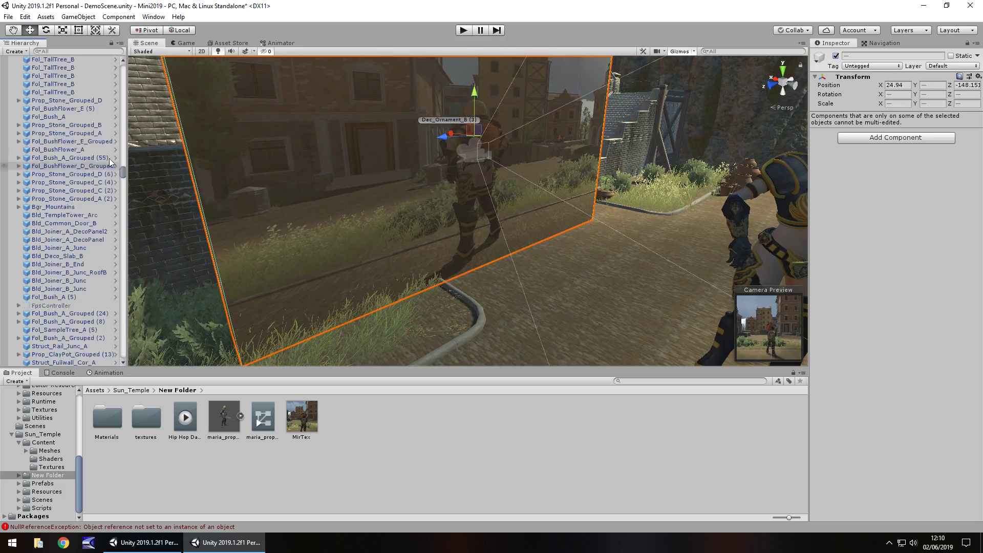
{"action": "scroll", "coordinate": [109, 162], "scroll_direction": "up", "scroll_amount": 10}
{"action": "left_click", "coordinate": [60, 76]}
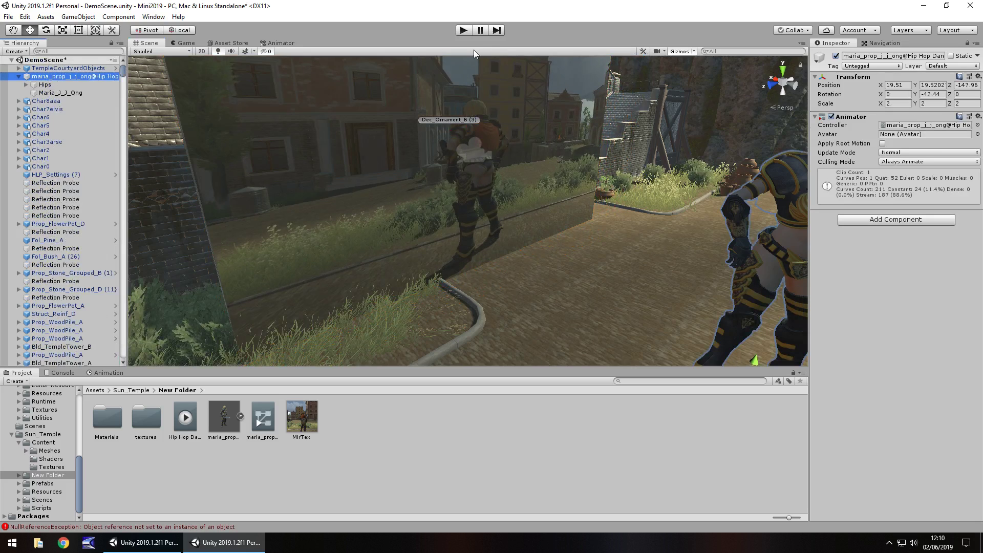
{"action": "left_click", "coordinate": [463, 30]}
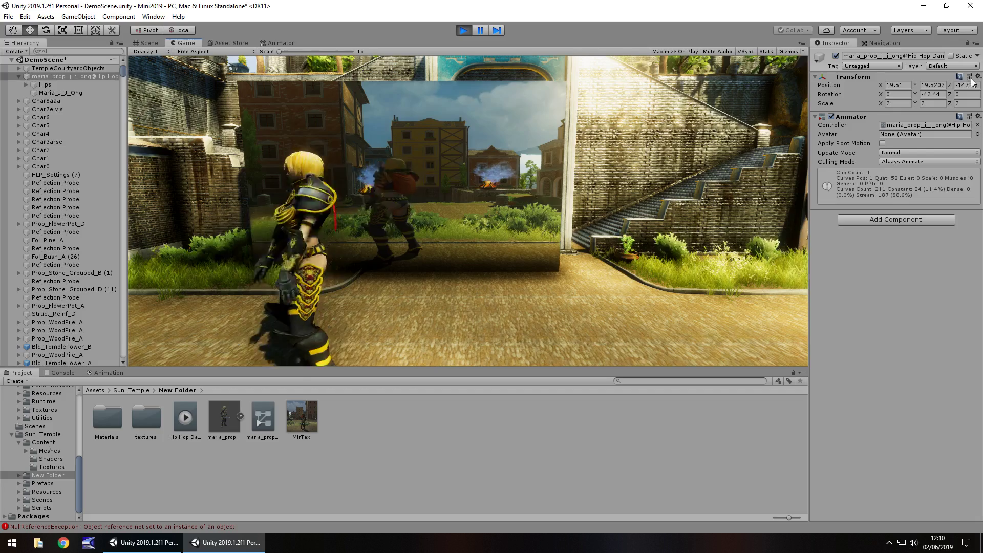
{"action": "mouse_move", "coordinate": [952, 83]}
{"action": "left_mouse_down"}
{"action": "mouse_move", "coordinate": [887, 84]}
{"action": "mouse_move", "coordinate": [952, 96]}
{"action": "left_mouse_up"}
{"action": "left_click_drag", "start_coordinate": [881, 84], "coordinate": [866, 90]}
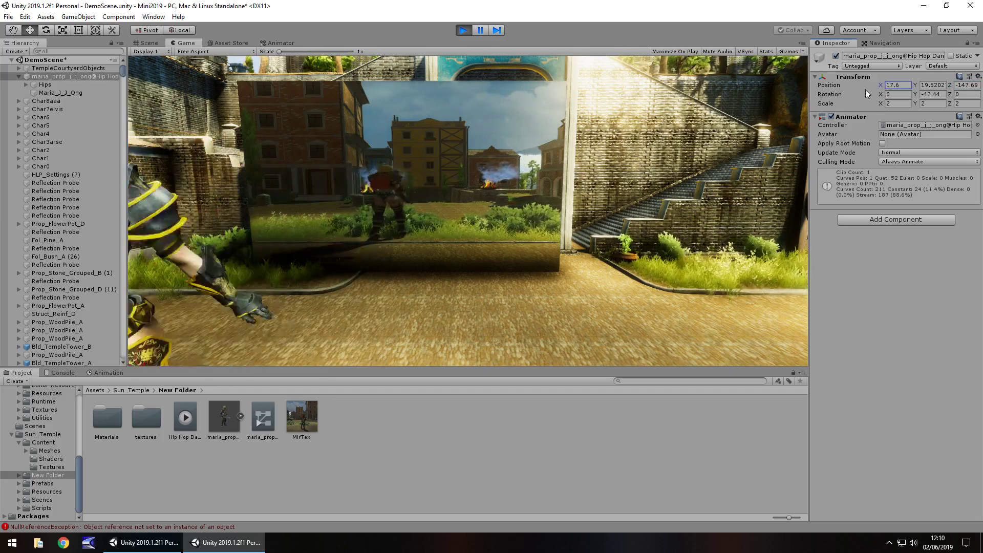
{"action": "left_click", "coordinate": [461, 30]}
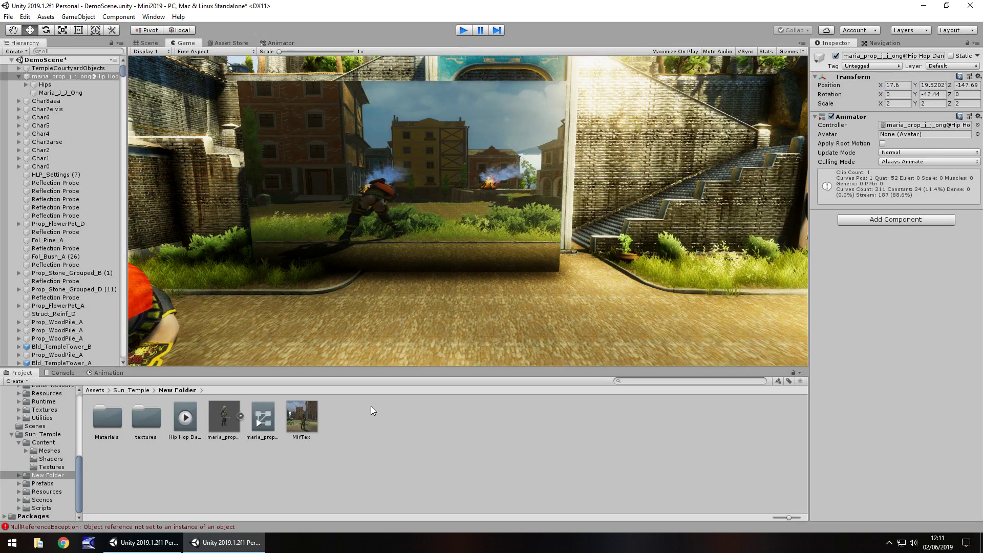
{"action": "key", "text": "ctrl+p"}
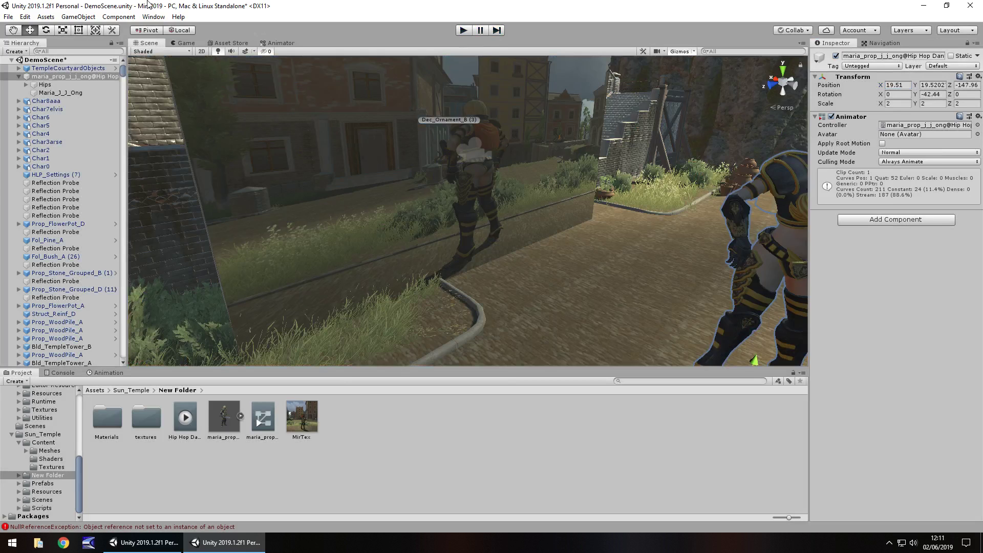